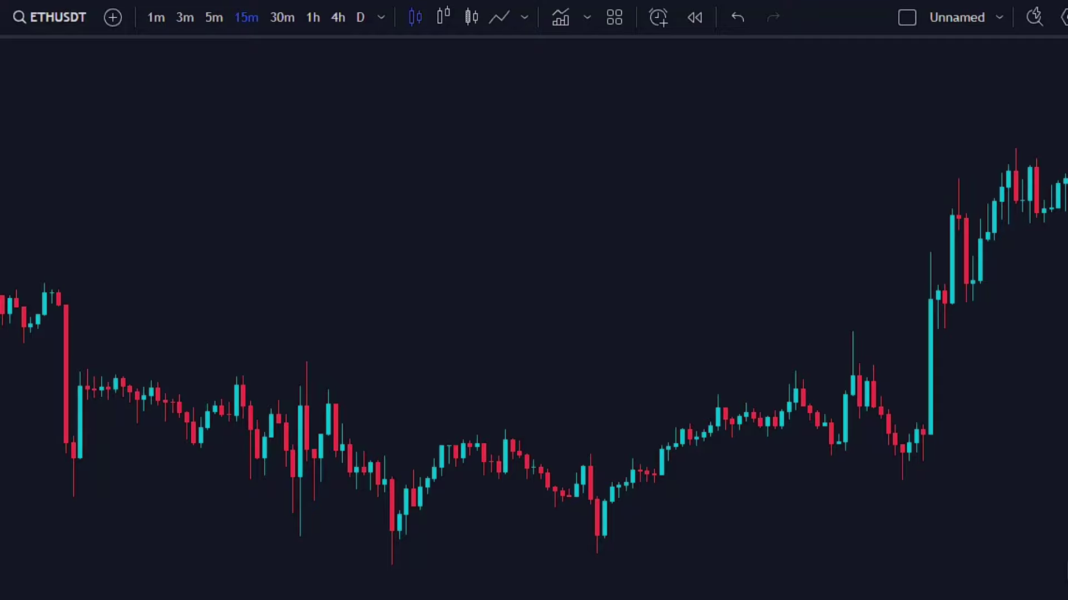
# Search the Indicators dialog for 'QQE Mod' and add it below the candles
pyautogui.write('/')
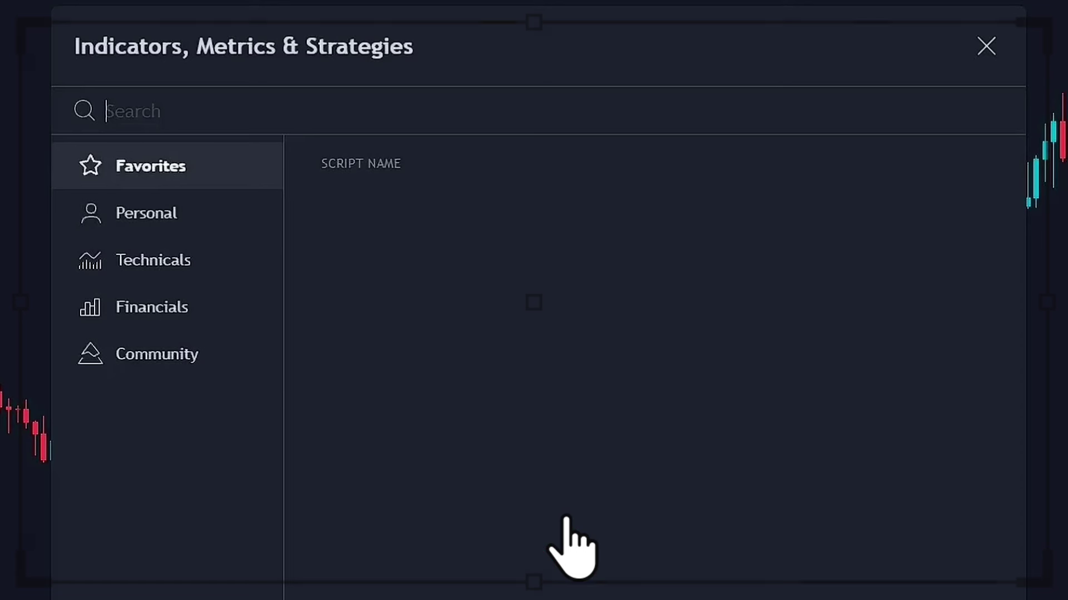
pyautogui.write('QQE Mo')
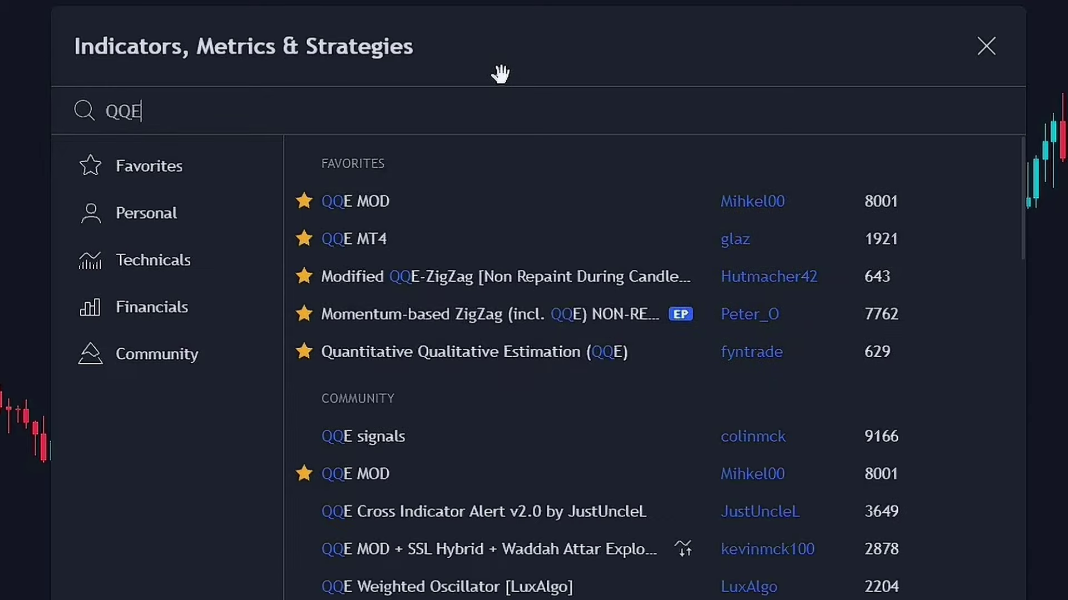
pyautogui.write('d')
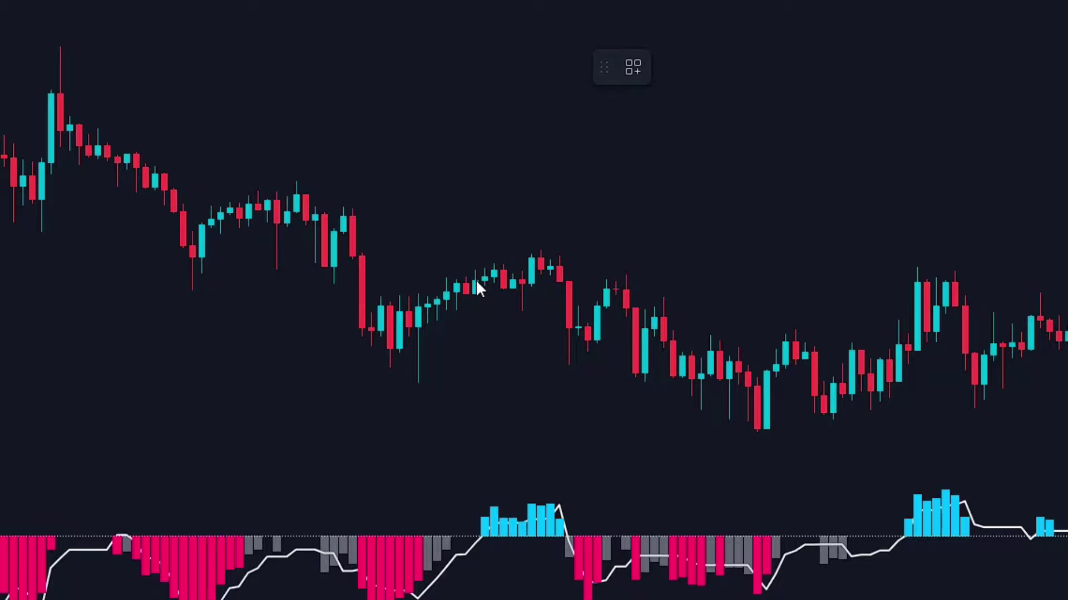
# Draw a long position with a raised target, tighter stop and shorter box, reaching 2.58 risk/reward
pyautogui.click(477, 280)
pyautogui.moveTo(487, 201); pyautogui.dragTo(490, 163)
pyautogui.moveTo(476, 358); pyautogui.dragTo(492, 327)
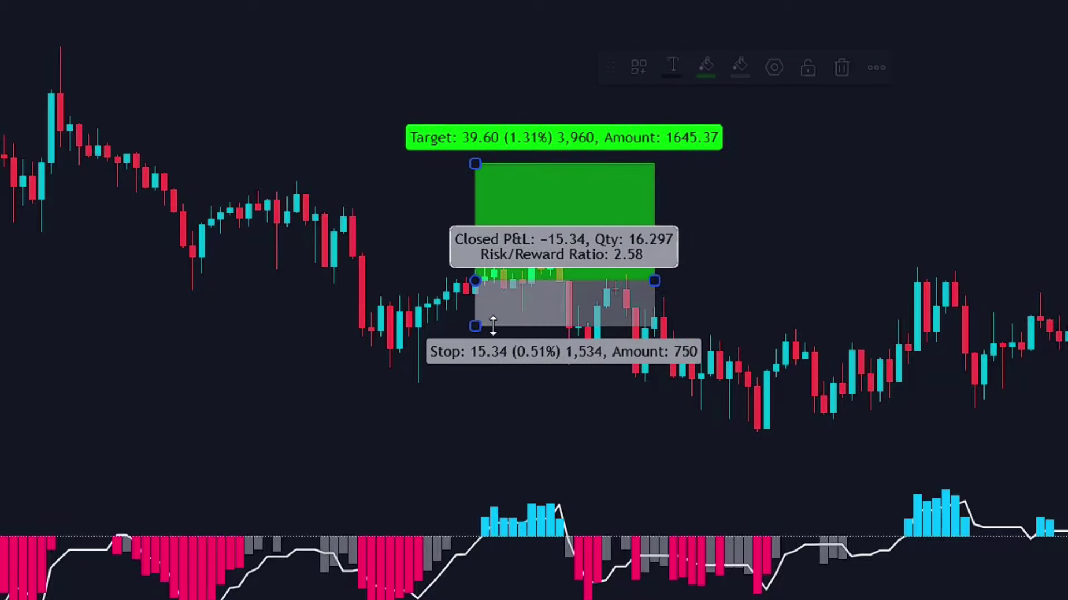
pyautogui.moveTo(657, 282); pyautogui.dragTo(571, 279)
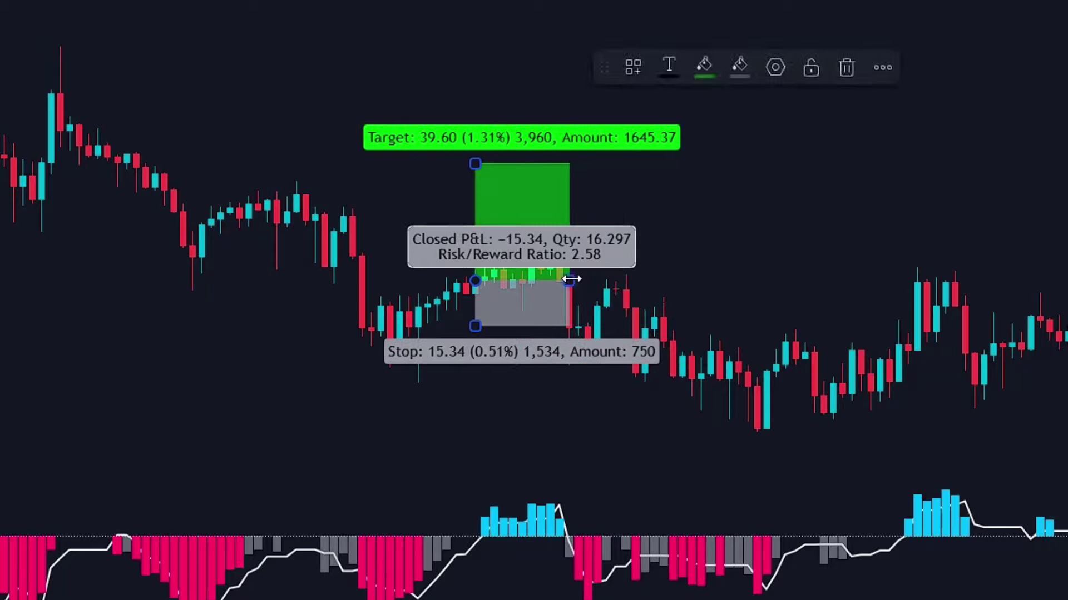
pyautogui.click(779, 281)
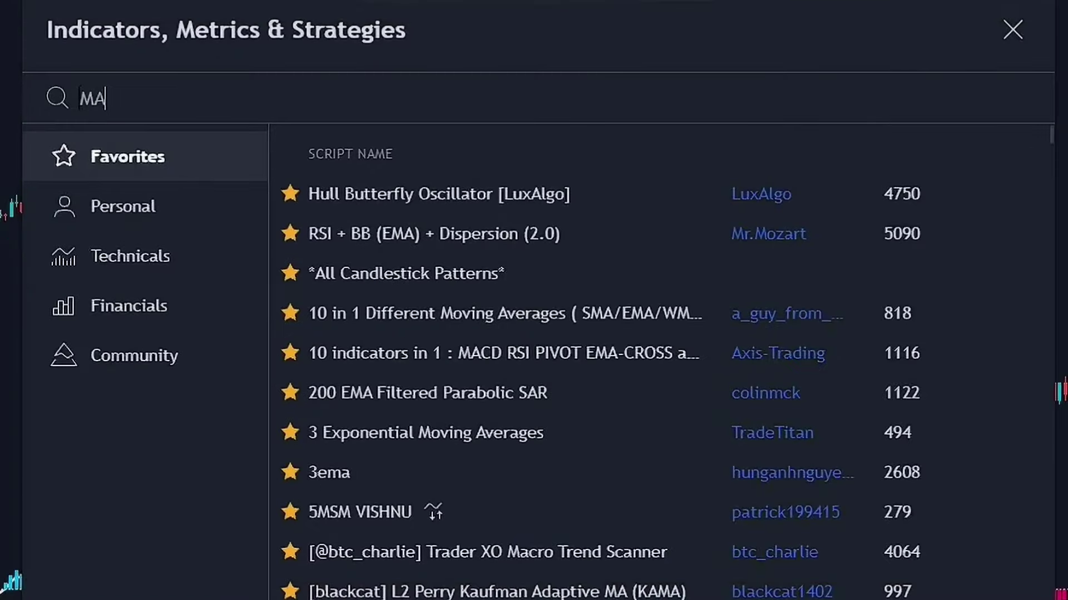
# Add MACD with fast length 100, slow length 200 and signal smoothing 5
pyautogui.write('CD')
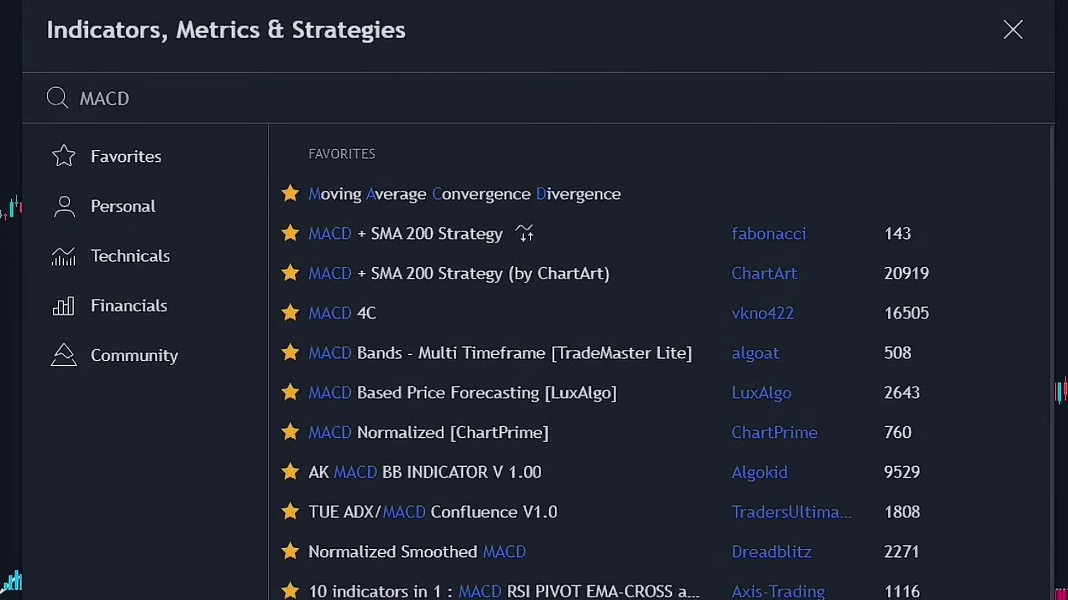
pyautogui.click(621, 194)
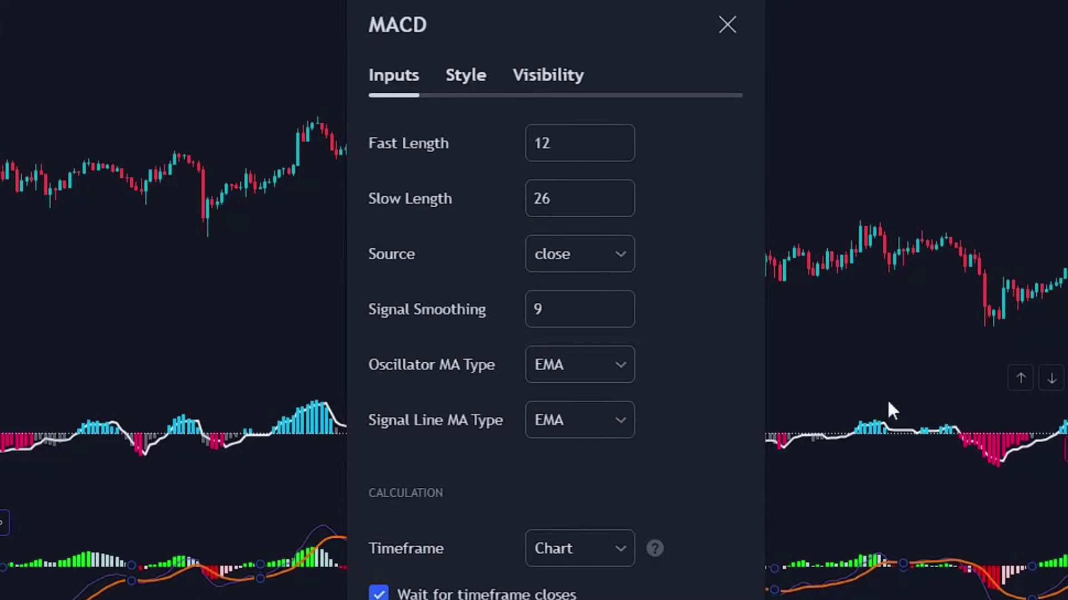
pyautogui.click(556, 155)
pyautogui.write('100')
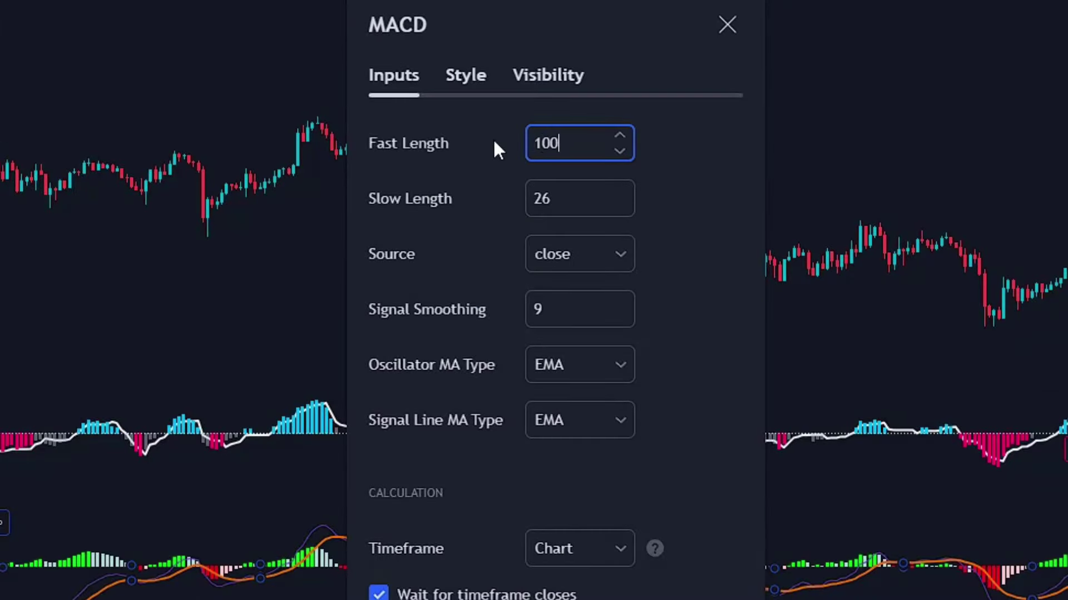
pyautogui.click(535, 187)
pyautogui.write('200')
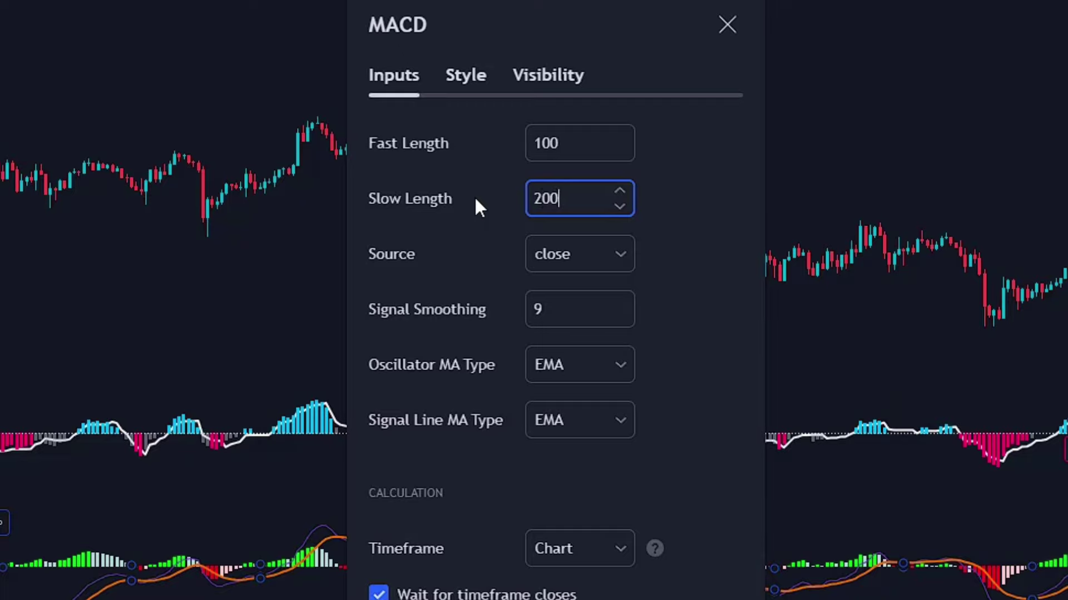
pyautogui.click(584, 300)
pyautogui.write('5')
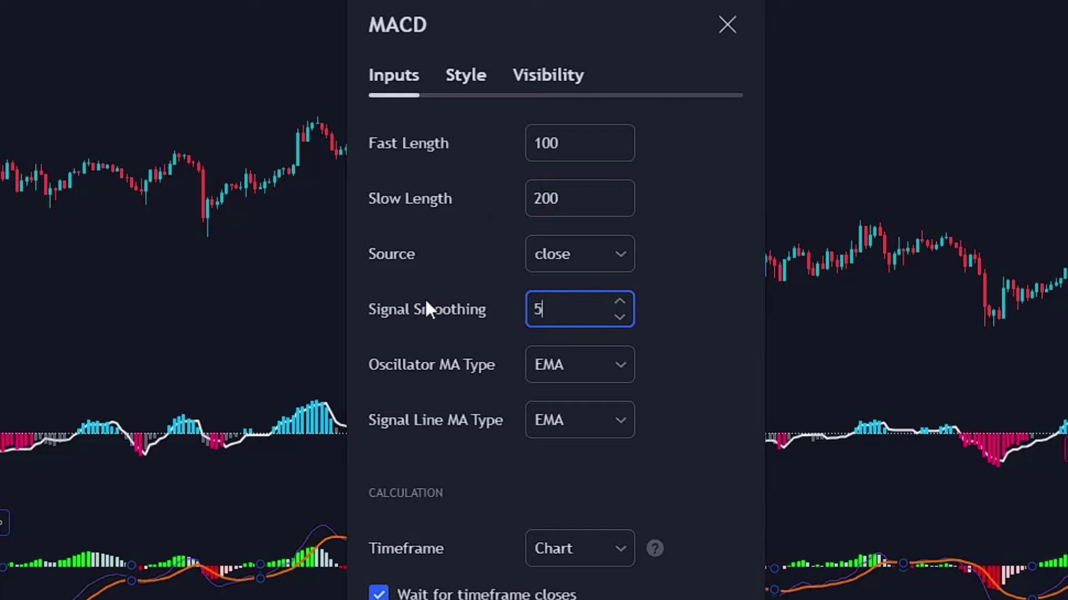
pyautogui.write('0')
# Hide the MACD and signal lines and show the zero line
pyautogui.click(456, 77)
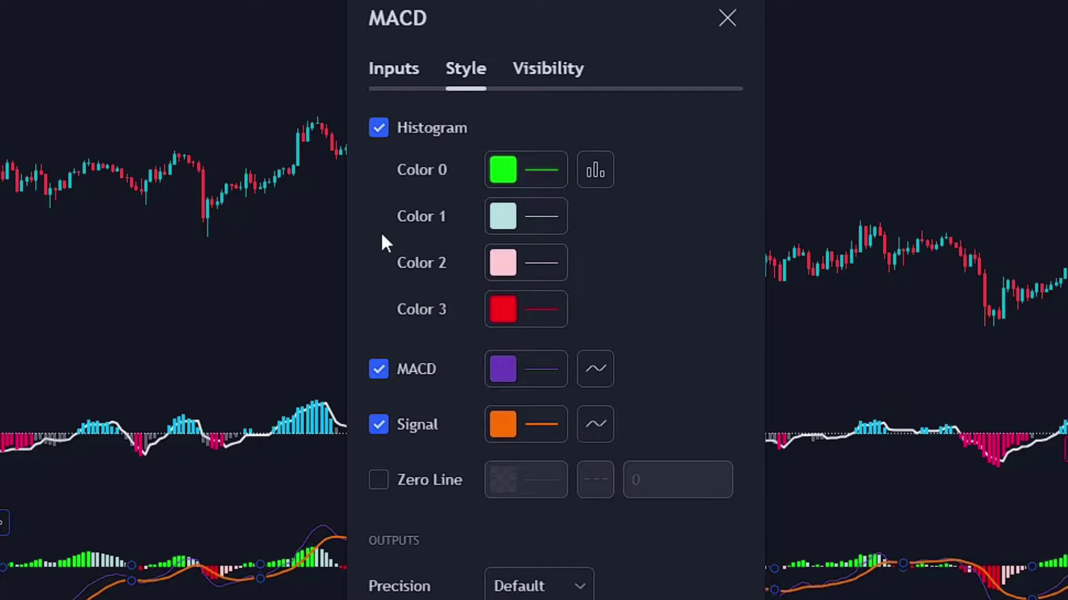
pyautogui.click(384, 368)
pyautogui.click(379, 427)
pyautogui.click(379, 482)
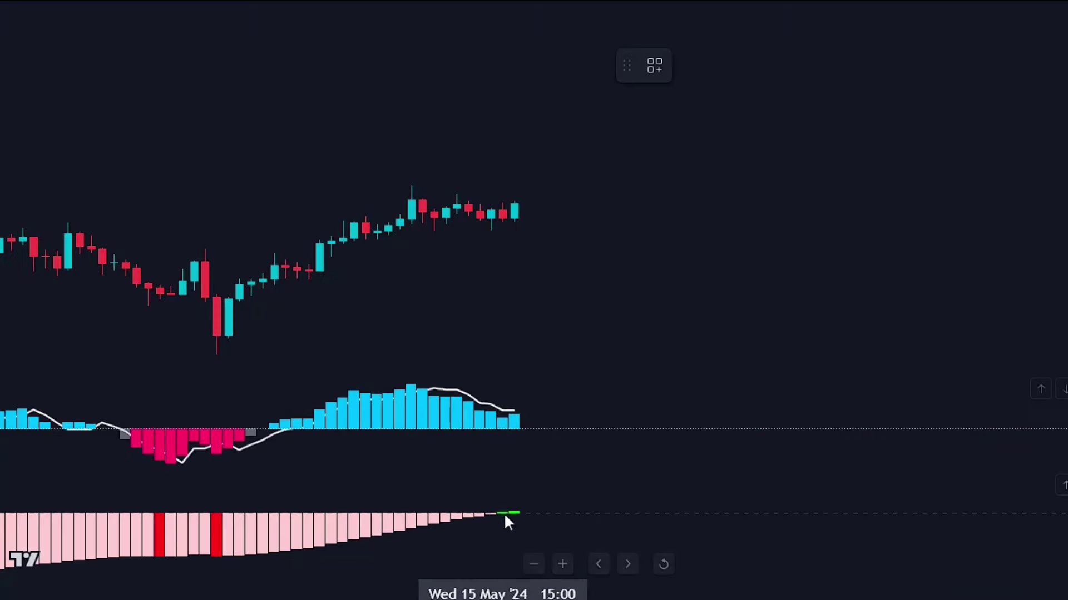
# Place a long position at the latest candle with a lower stop, higher target, extended right
pyautogui.click(515, 204)
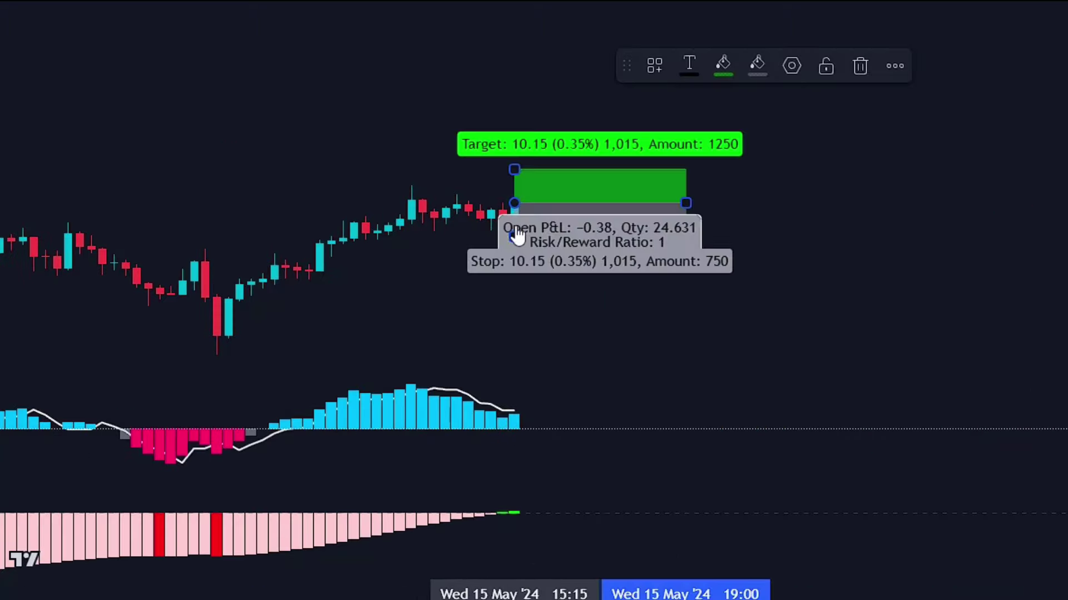
pyautogui.moveTo(514, 237); pyautogui.dragTo(513, 327)
pyautogui.moveTo(518, 167); pyautogui.dragTo(565, 16)
pyautogui.moveTo(686, 203); pyautogui.dragTo(1042, 264)
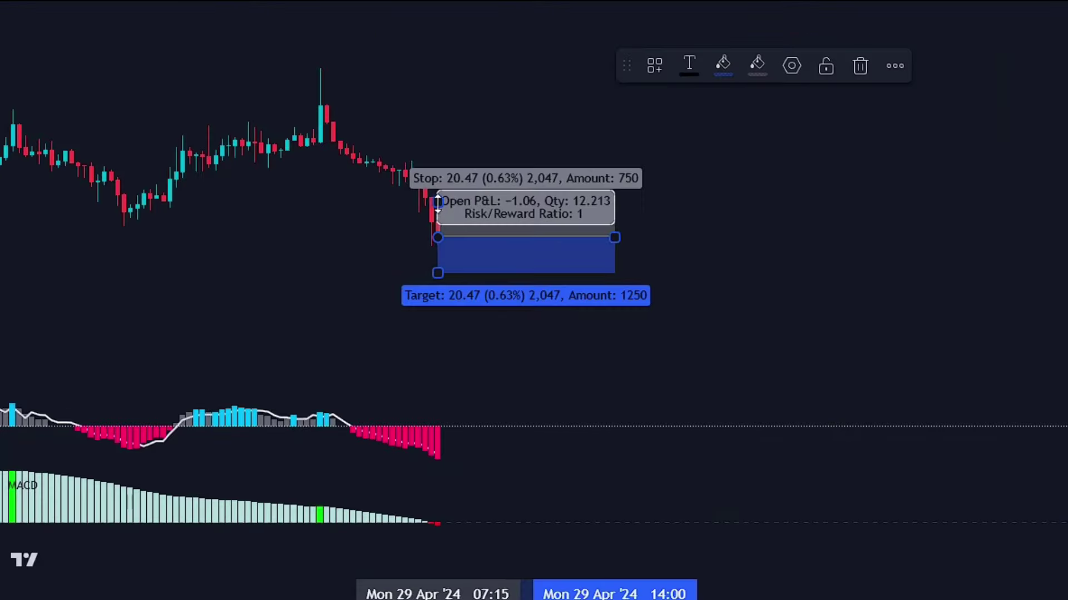
# Raise the short position's stop, lower its target to about 1.52 risk/reward, and extend it right
pyautogui.moveTo(462, 192); pyautogui.dragTo(462, 100)
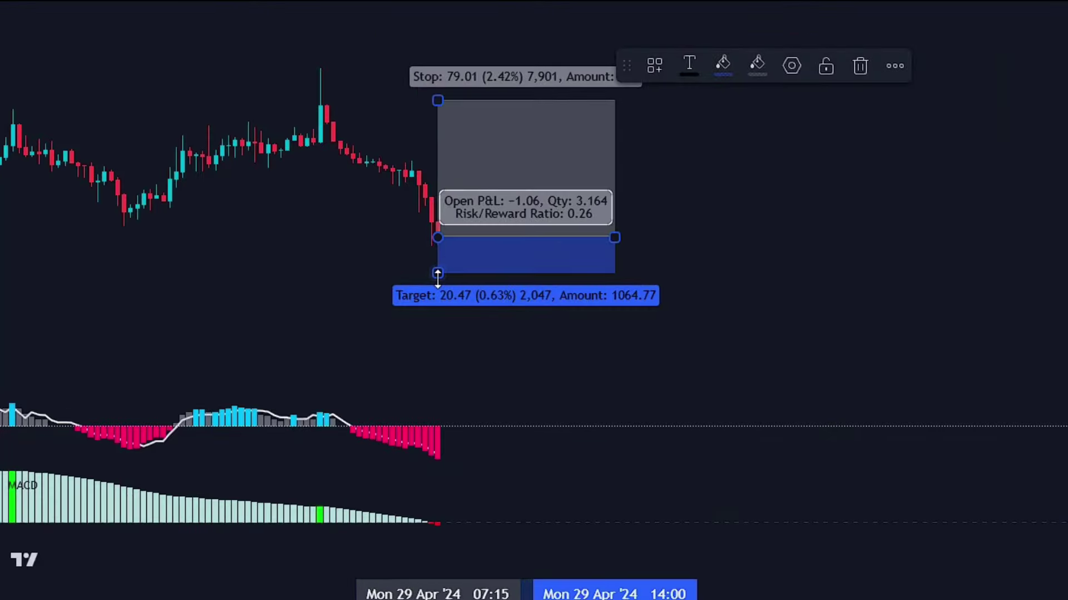
pyautogui.moveTo(438, 273); pyautogui.dragTo(437, 371)
pyautogui.moveTo(474, 318); pyautogui.dragTo(469, 359)
pyautogui.moveTo(614, 221); pyautogui.dragTo(929, 238)
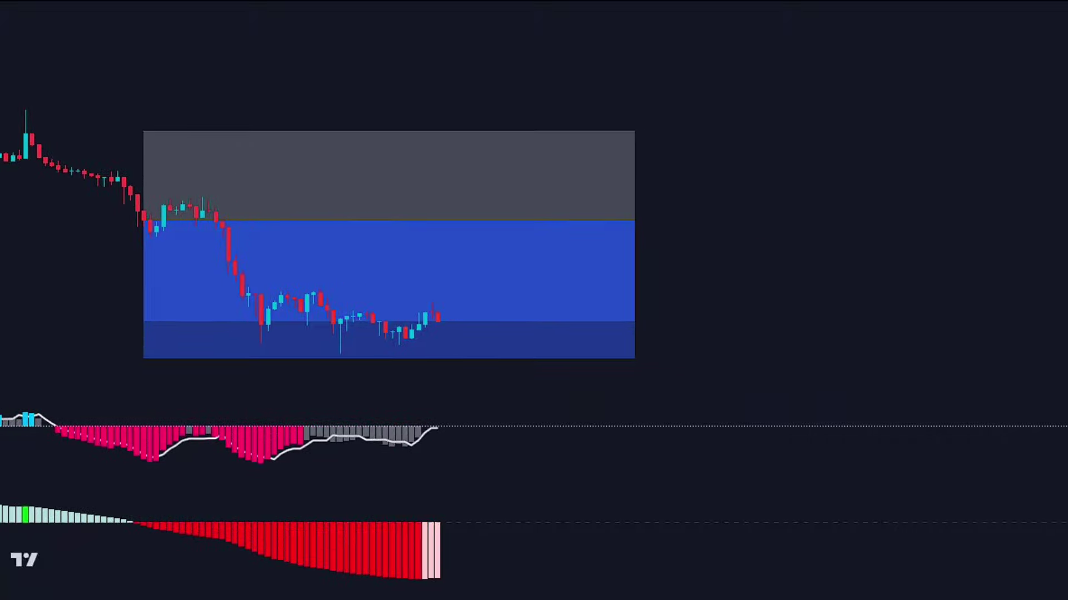
# Add the Average Directional Index and colour its horizontal level line yellow
pyautogui.write('ADX')
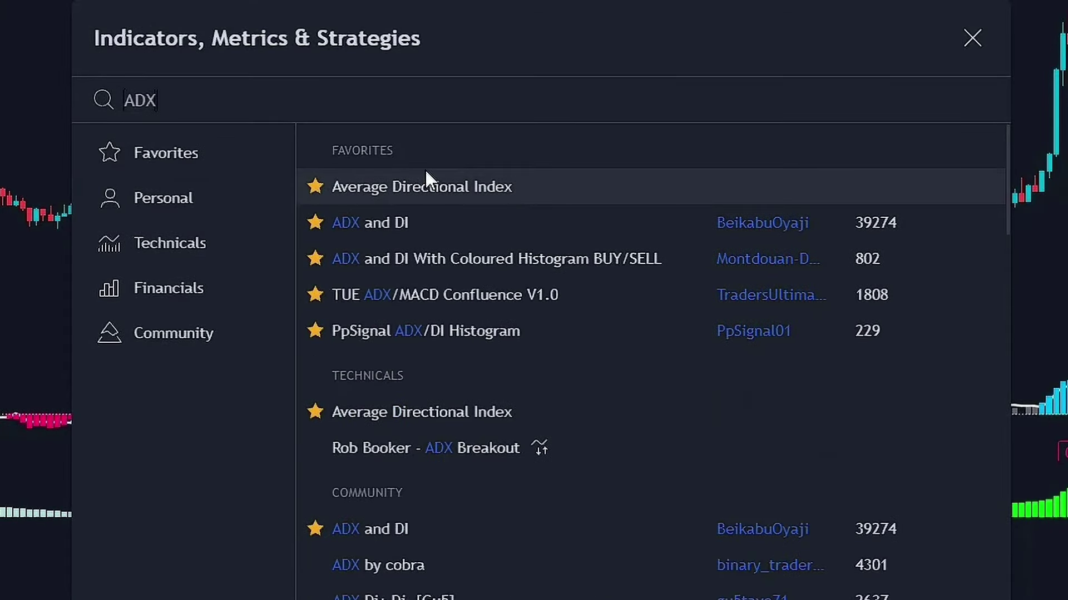
pyautogui.hotkey('ctrl', 'a')
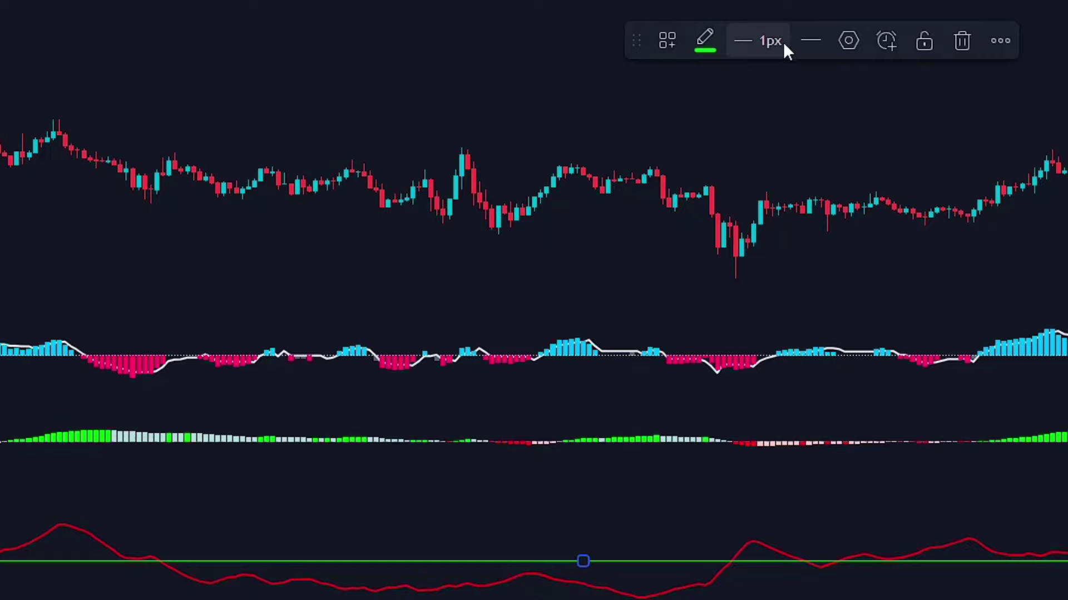
pyautogui.click(718, 45)
pyautogui.click(713, 84)
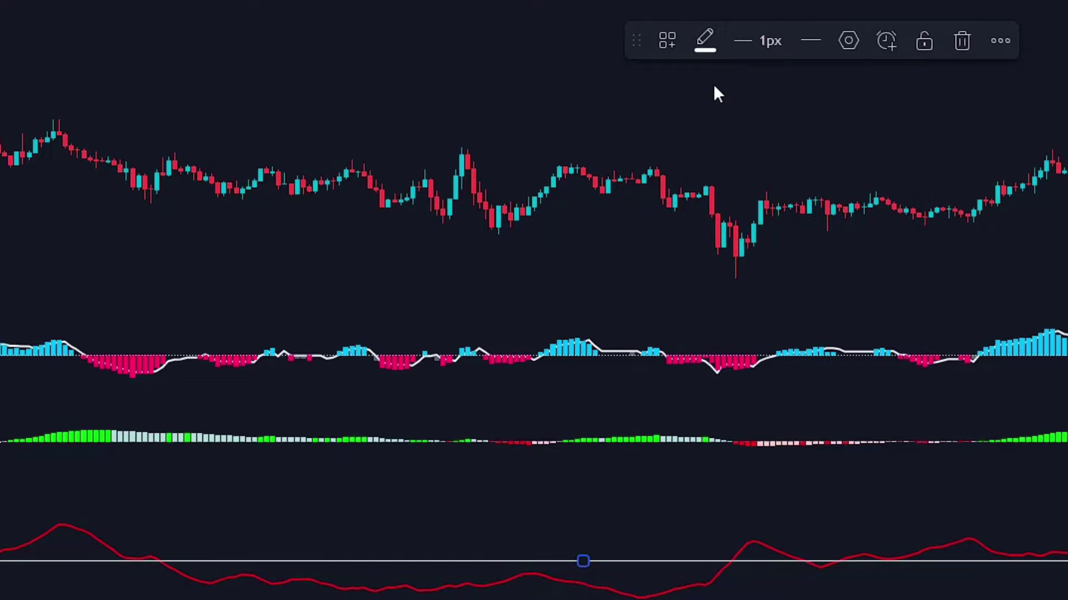
pyautogui.click(706, 43)
pyautogui.click(751, 107)
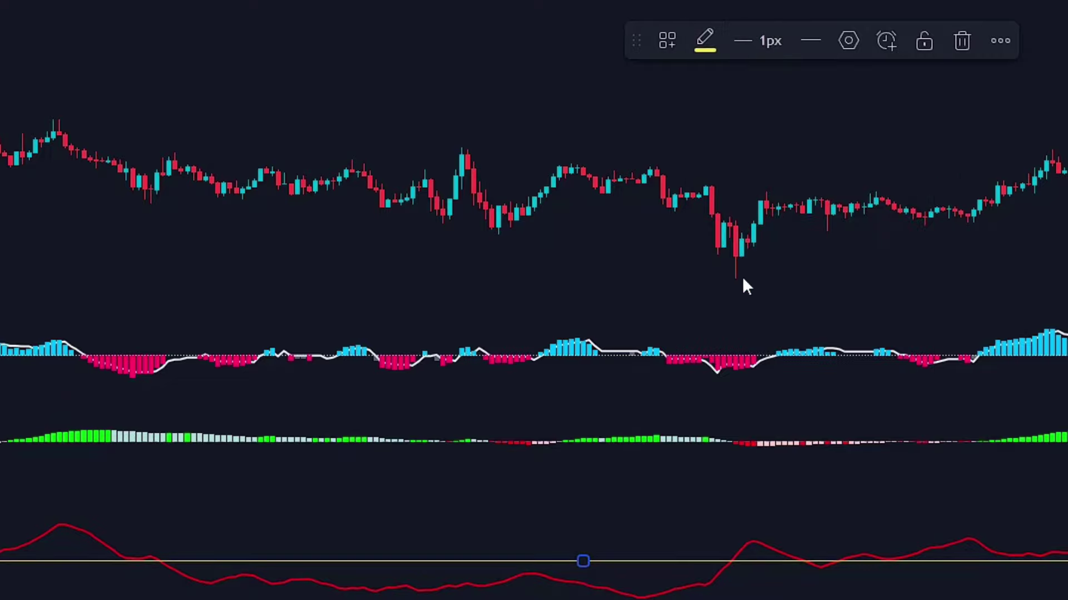
# Set the yellow level line's price coordinate to 20 in its settings
pyautogui.click(844, 46)
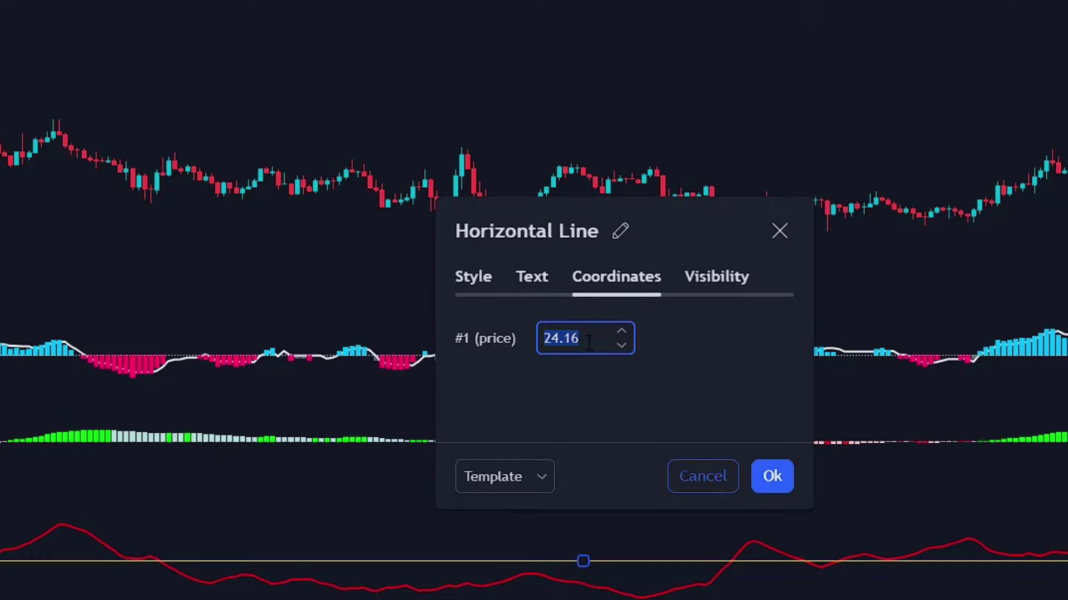
pyautogui.write('20')
pyautogui.click(758, 485)
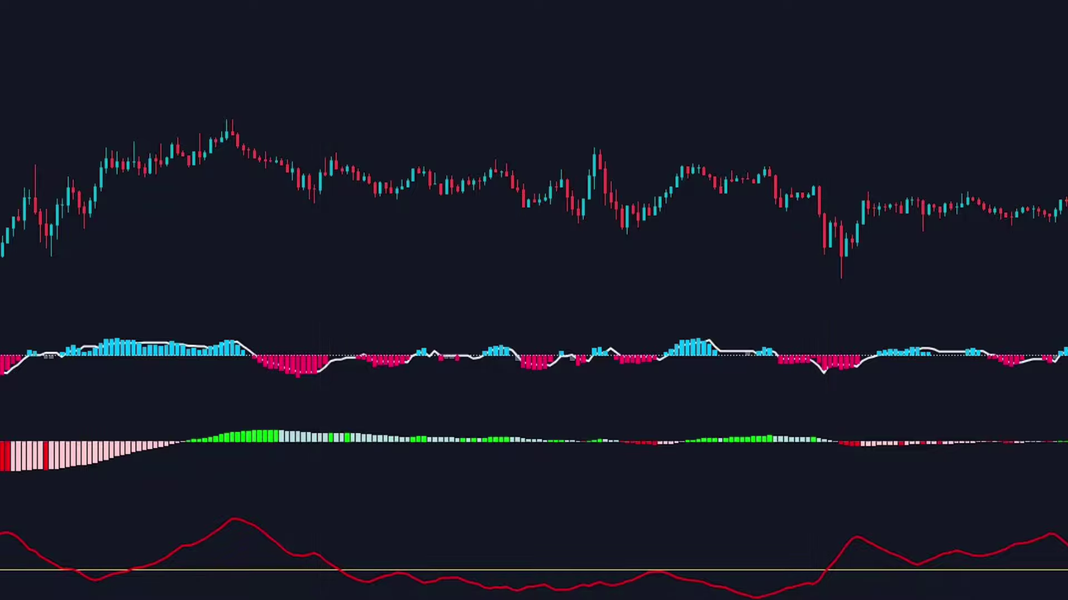
pyautogui.moveTo(1027, 119); pyautogui.dragTo(369, 138)
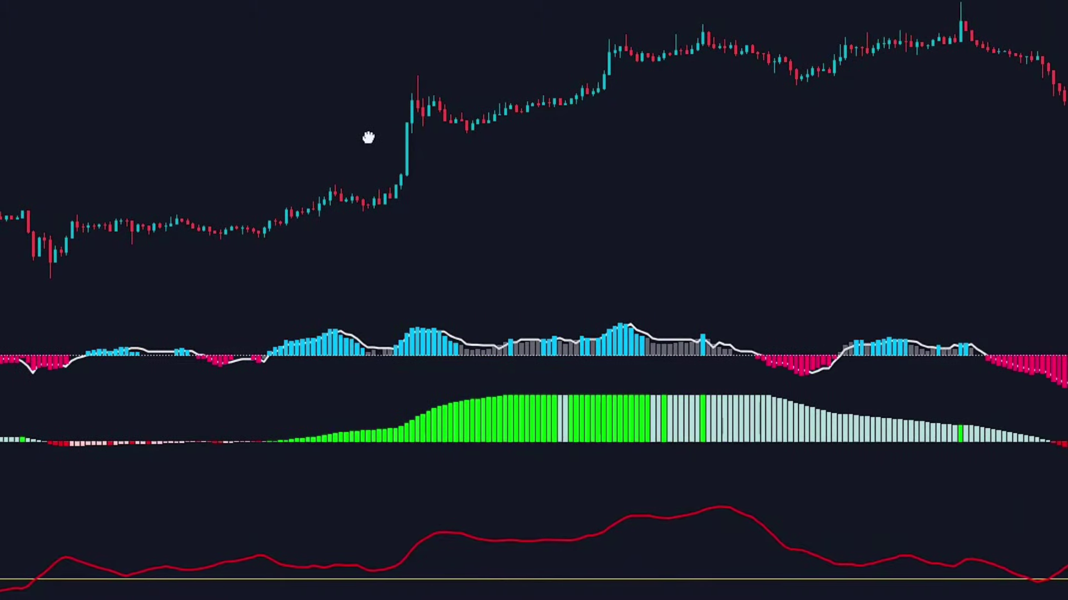
pyautogui.scroll(-1, 806, 215)
pyautogui.moveTo(805, 215); pyautogui.dragTo(765, 147)
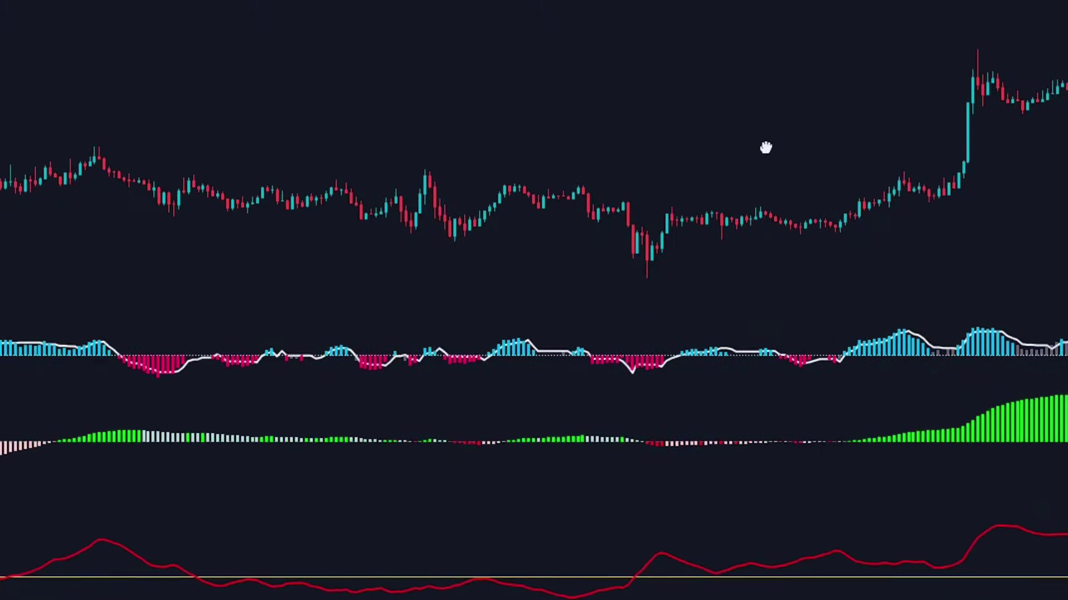
pyautogui.moveTo(356, 217); pyautogui.dragTo(903, 295)
pyautogui.moveTo(262, 248); pyautogui.dragTo(882, 278)
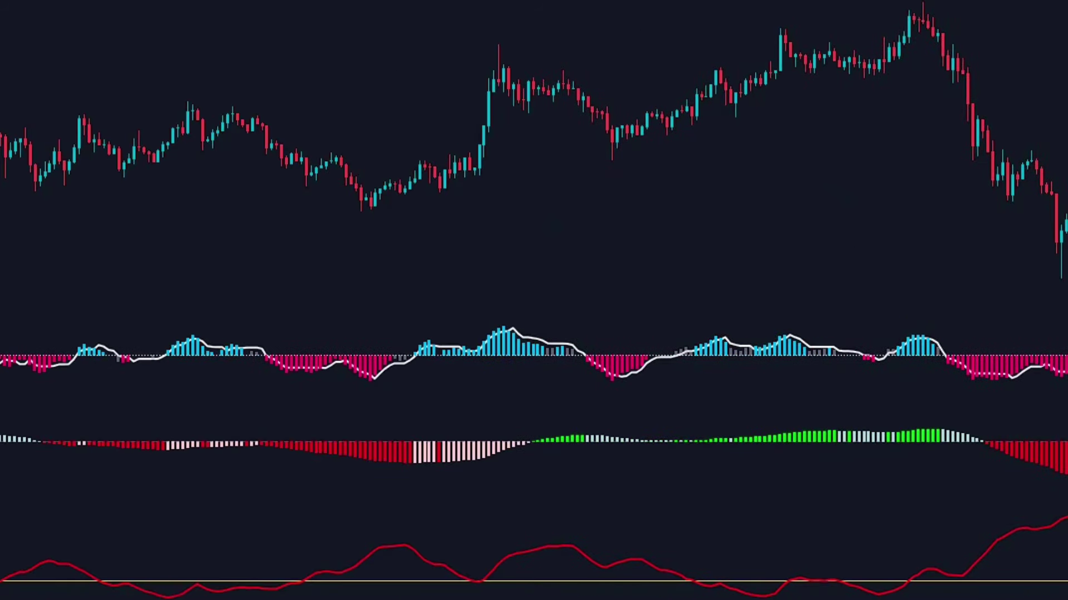